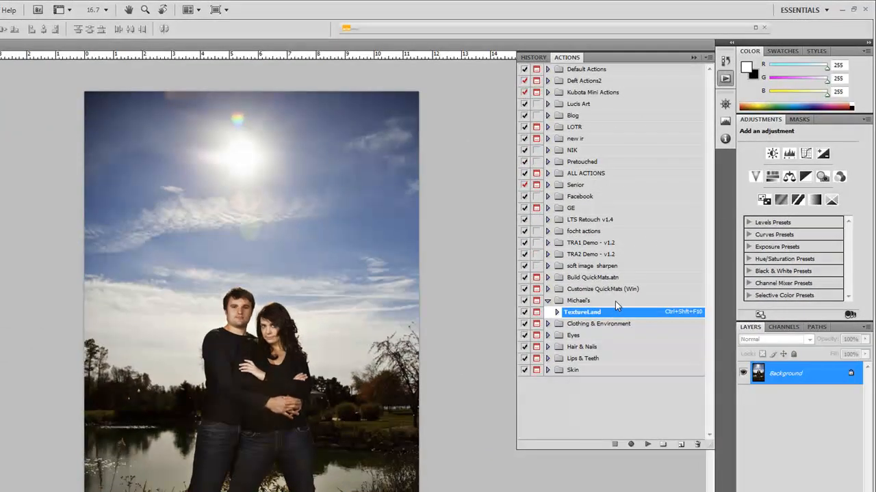
{"action": "left_click", "coordinate": [707, 60]}
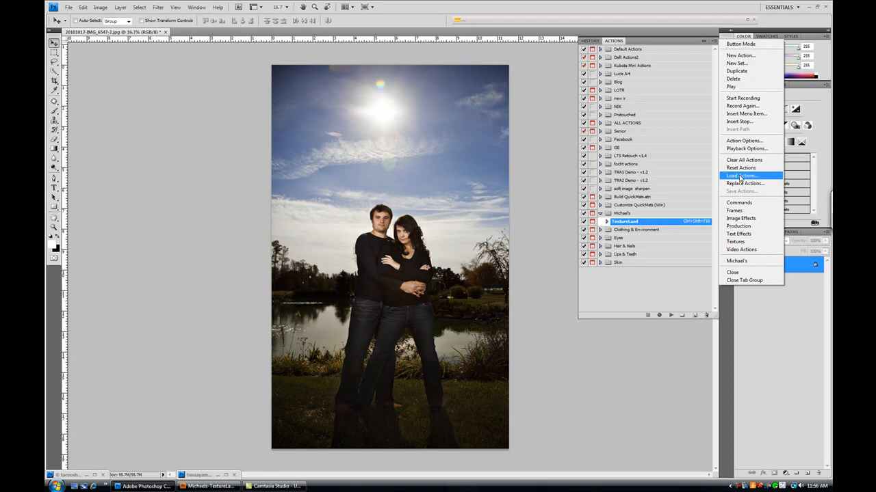
{"action": "left_click", "coordinate": [566, 150]}
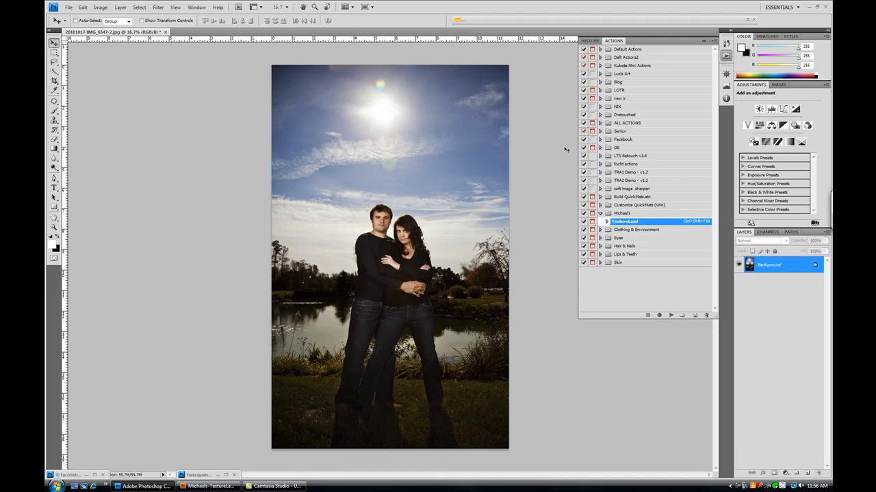
Step: Switch to Bridge to look through the textures in the Michaels-TextureLand folder, and return to Photoshop
{"action": "left_click", "coordinate": [203, 486]}
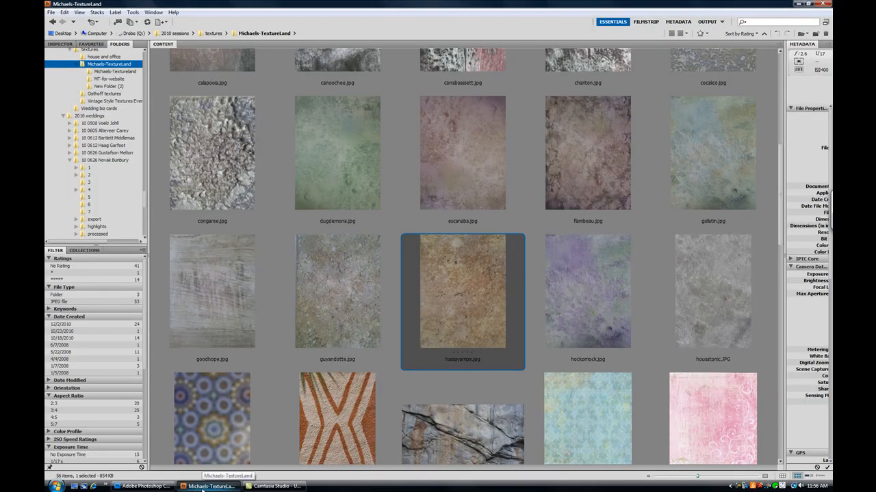
{"action": "scroll", "coordinate": [436, 346], "scroll_direction": "up", "scroll_amount": 3}
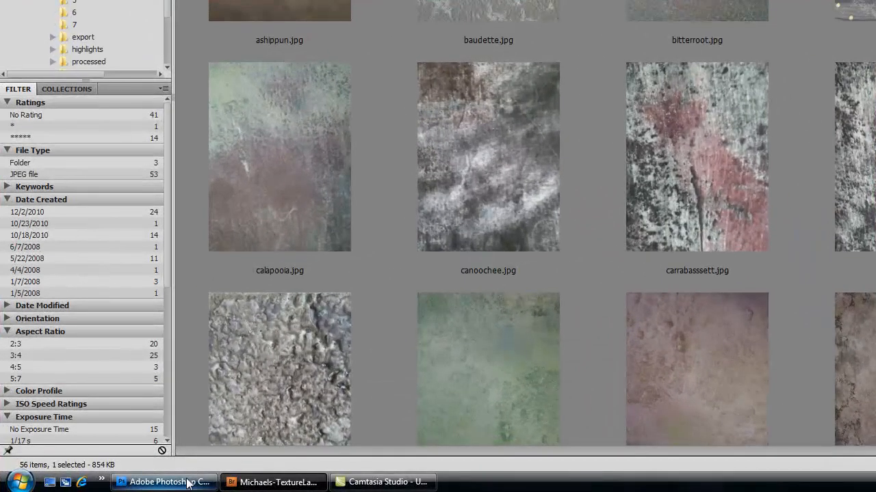
{"action": "left_click", "coordinate": [164, 483]}
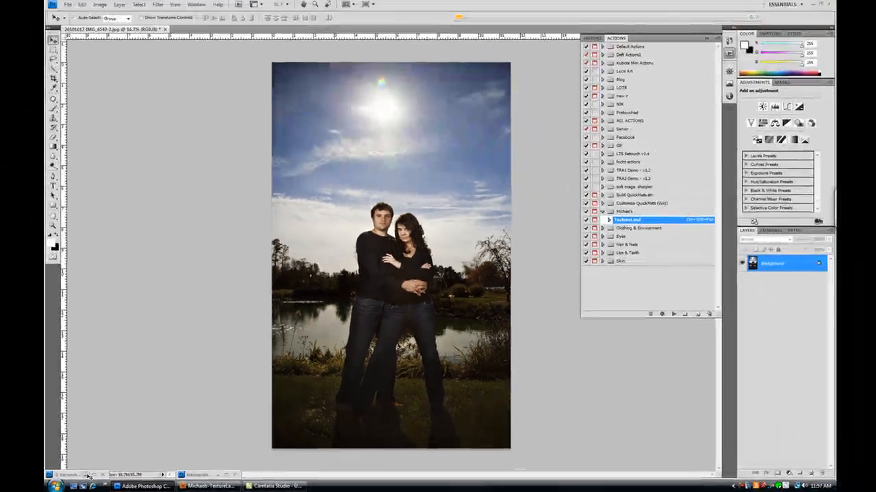
Step: Copy the tacoosh.jpg texture onto the couple photo as a new layer and close the texture file without saving
{"action": "left_click", "coordinate": [84, 463]}
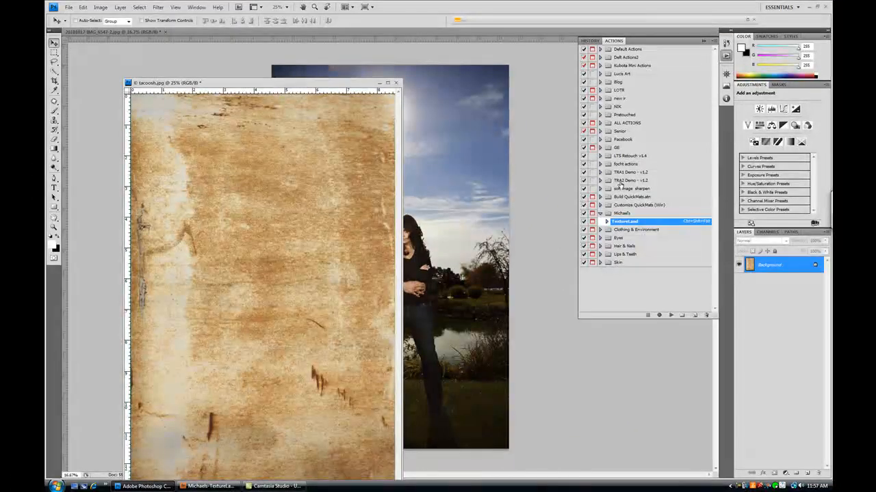
{"action": "left_click_drag", "start_coordinate": [324, 85], "coordinate": [283, 51]}
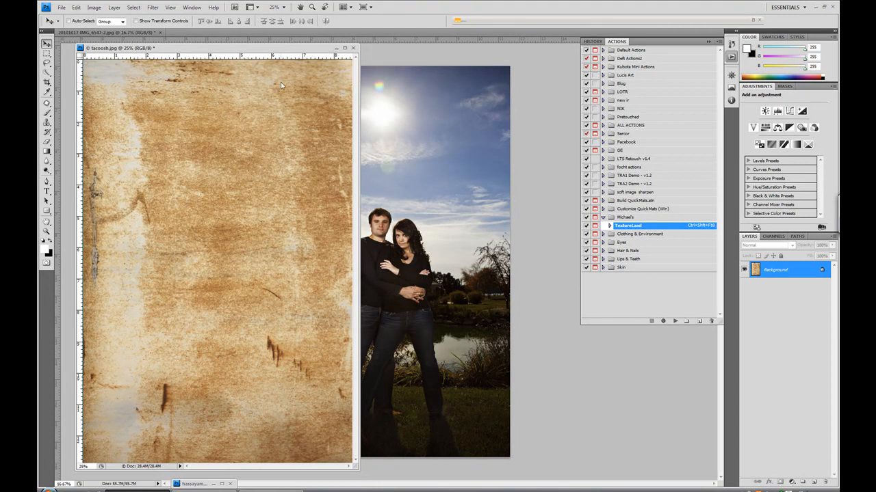
{"action": "left_click_drag", "start_coordinate": [268, 125], "coordinate": [431, 180]}
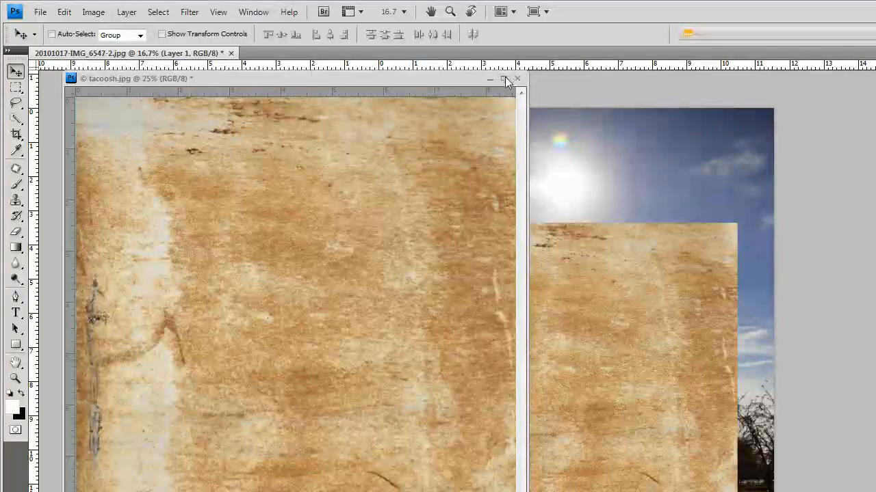
{"action": "left_click", "coordinate": [518, 79]}
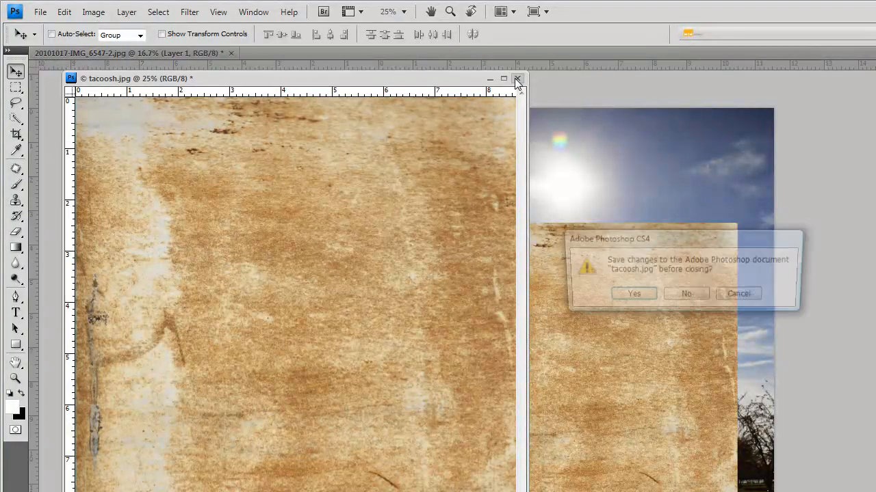
{"action": "left_click", "coordinate": [685, 296]}
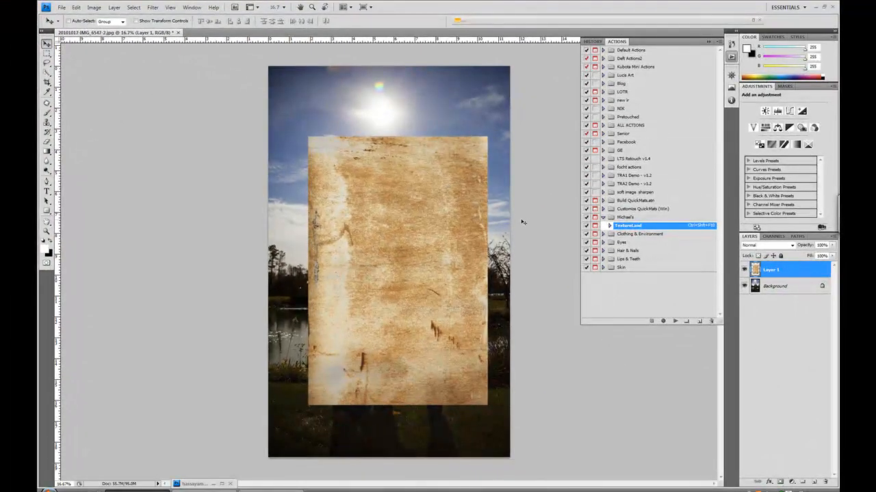
Step: Run the TextureLand action and transform the texture layer so it covers the whole photo
{"action": "left_click", "coordinate": [676, 321]}
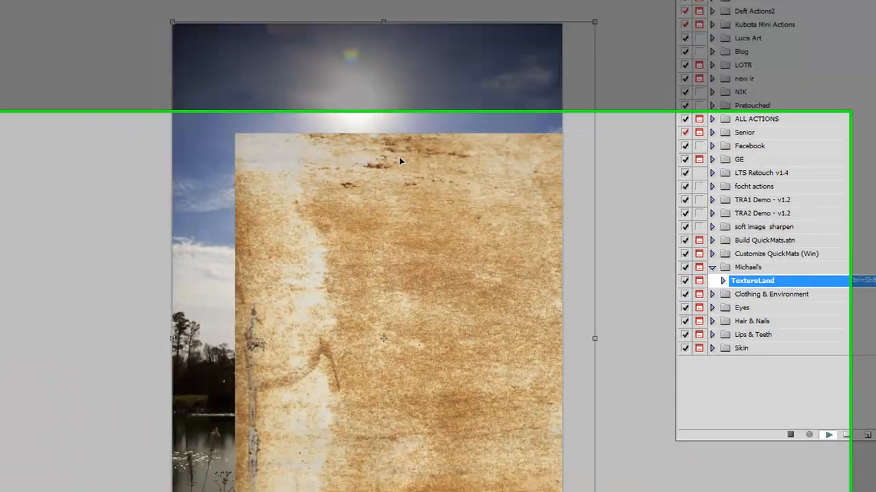
{"action": "left_click_drag", "start_coordinate": [456, 291], "coordinate": [386, 153]}
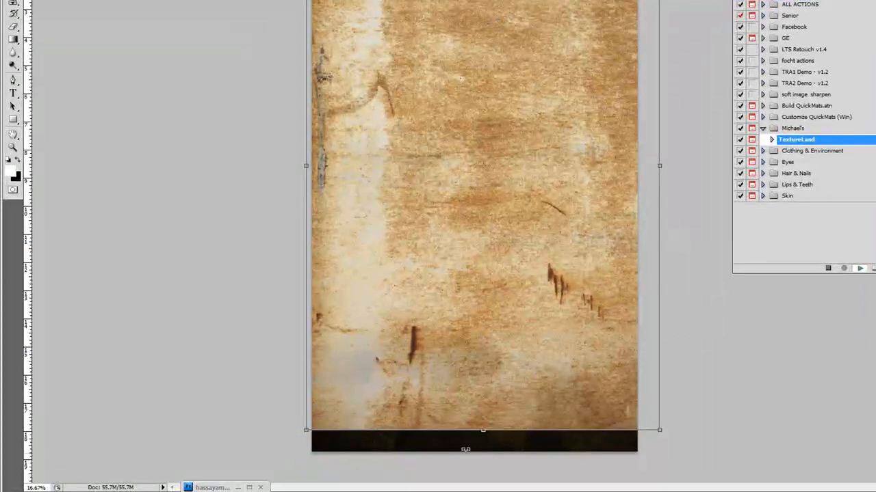
{"action": "left_click_drag", "start_coordinate": [483, 431], "coordinate": [481, 456]}
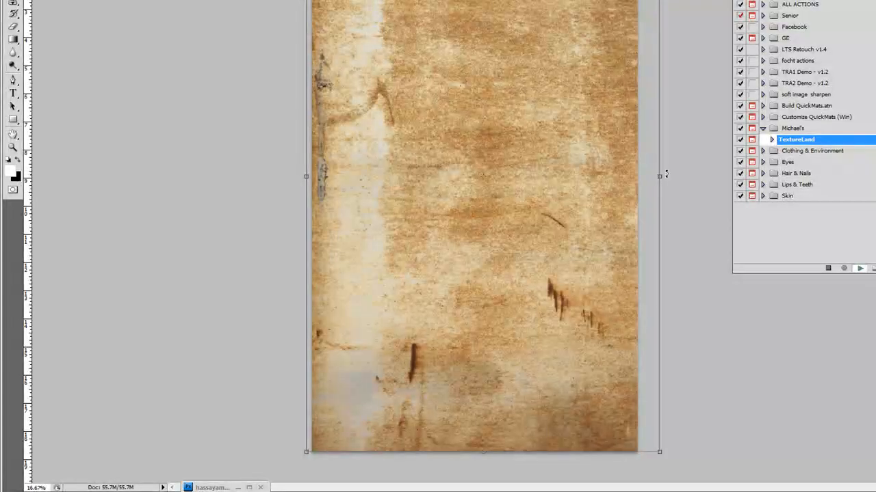
{"action": "left_click_drag", "start_coordinate": [659, 176], "coordinate": [650, 177]}
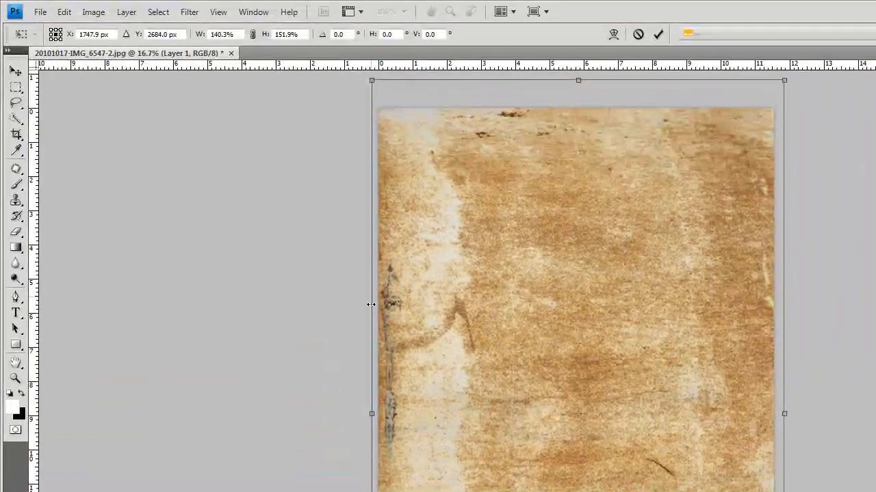
{"action": "left_click_drag", "start_coordinate": [375, 410], "coordinate": [326, 400]}
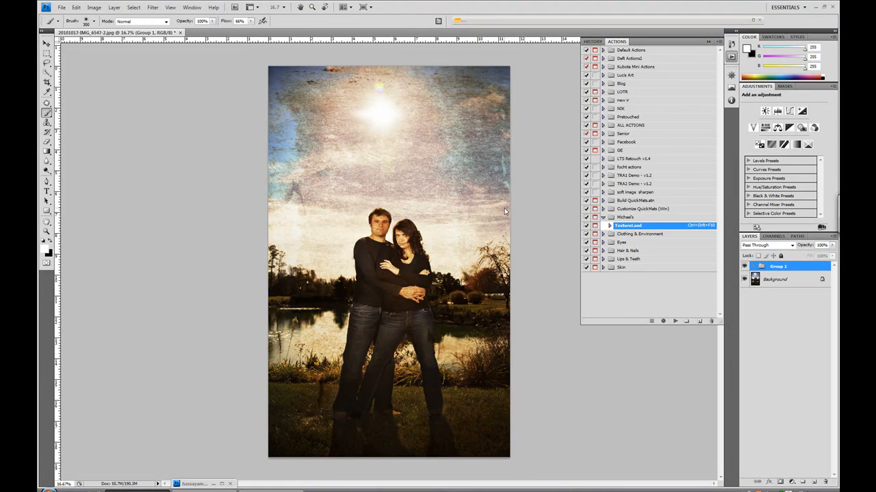
Step: On the mask of Layer 1 copy in Group 1, paint white with a size 90 brush over both people's faces, necks and hands
{"action": "left_click", "coordinate": [753, 267]}
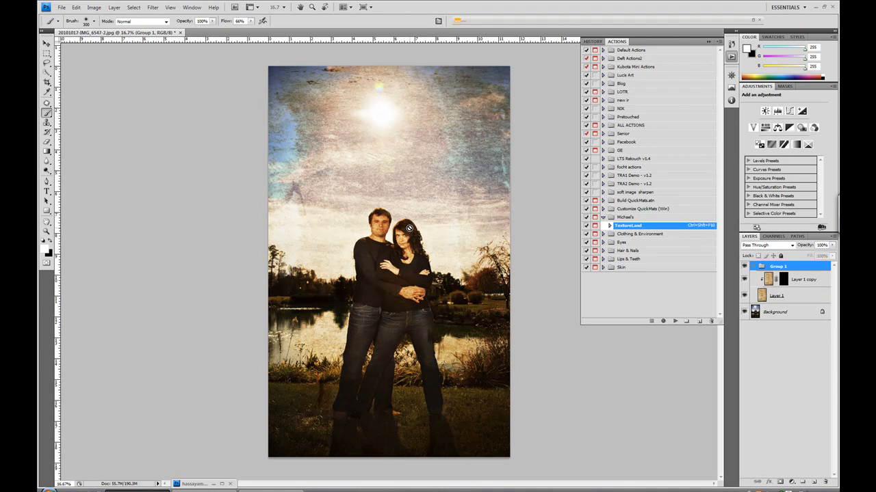
{"action": "left_click", "coordinate": [783, 280]}
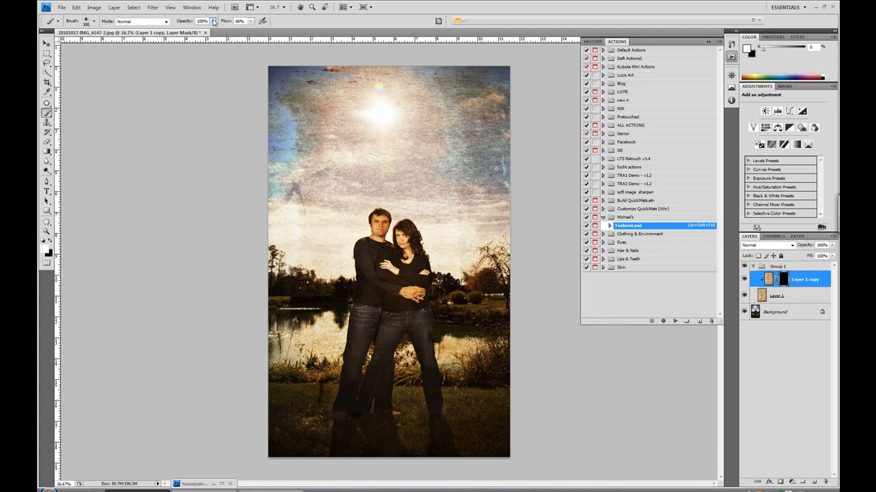
{"action": "key", "text": "ctrl+plus"}
{"action": "key", "text": "ctrl+plus"}
{"action": "key", "text": "ctrl+plus"}
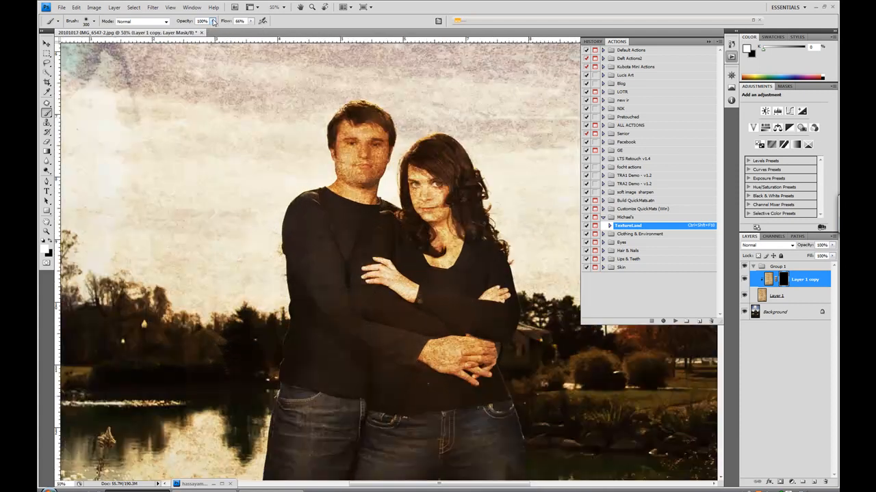
{"action": "key", "text": "ctrl+plus"}
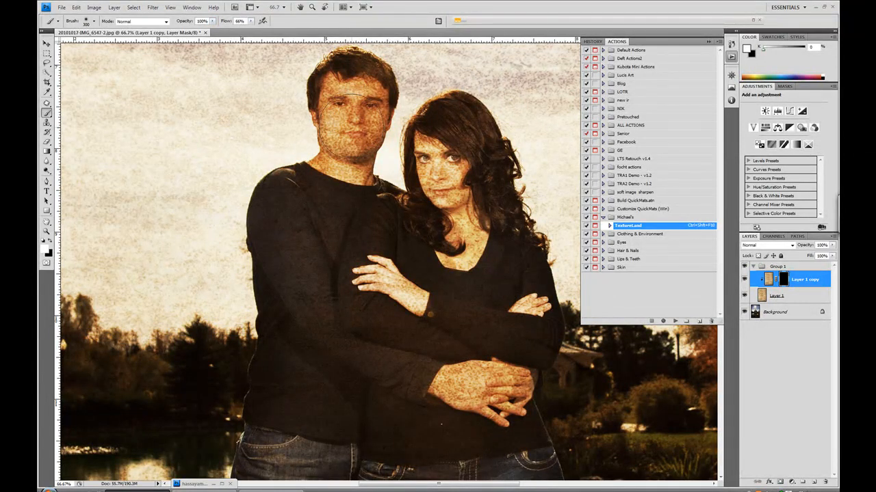
{"action": "key", "text": "bracketleft"}
{"action": "key", "text": "bracketleft"}
{"action": "key", "text": "bracketleft"}
{"action": "key", "text": "bracketleft"}
{"action": "key", "text": "bracketleft"}
{"action": "key", "text": "bracketleft"}
{"action": "key", "text": "bracketleft"}
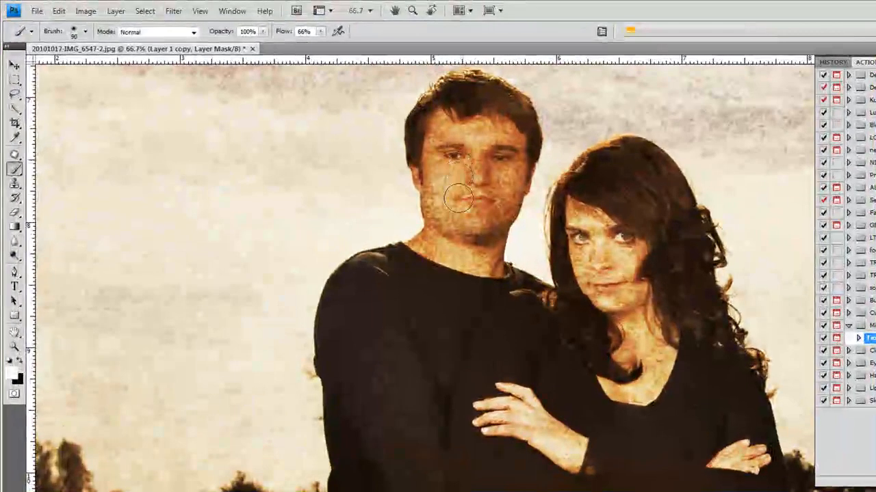
{"action": "mouse_move", "coordinate": [438, 159]}
{"action": "left_mouse_down"}
{"action": "mouse_move", "coordinate": [438, 252]}
{"action": "mouse_move", "coordinate": [479, 260]}
{"action": "mouse_move", "coordinate": [490, 216]}
{"action": "mouse_move", "coordinate": [486, 159]}
{"action": "mouse_move", "coordinate": [449, 137]}
{"action": "mouse_move", "coordinate": [421, 251]}
{"action": "mouse_move", "coordinate": [480, 262]}
{"action": "mouse_move", "coordinate": [500, 194]}
{"action": "mouse_move", "coordinate": [499, 131]}
{"action": "mouse_move", "coordinate": [490, 141]}
{"action": "left_mouse_up"}
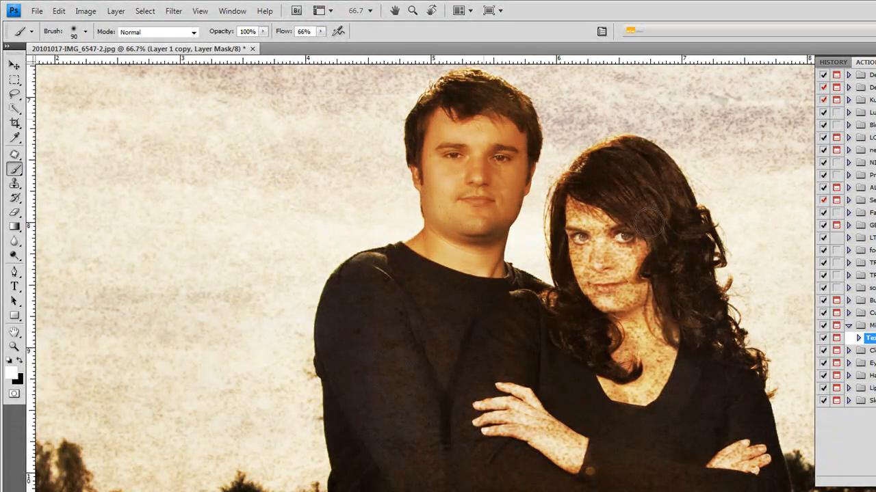
{"action": "mouse_move", "coordinate": [608, 276]}
{"action": "left_mouse_down"}
{"action": "mouse_move", "coordinate": [597, 237]}
{"action": "mouse_move", "coordinate": [610, 279]}
{"action": "mouse_move", "coordinate": [611, 263]}
{"action": "mouse_move", "coordinate": [625, 267]}
{"action": "mouse_move", "coordinate": [632, 290]}
{"action": "mouse_move", "coordinate": [580, 226]}
{"action": "mouse_move", "coordinate": [592, 220]}
{"action": "mouse_move", "coordinate": [649, 326]}
{"action": "mouse_move", "coordinate": [641, 385]}
{"action": "mouse_move", "coordinate": [646, 375]}
{"action": "mouse_move", "coordinate": [615, 358]}
{"action": "mouse_move", "coordinate": [609, 368]}
{"action": "mouse_move", "coordinate": [655, 353]}
{"action": "mouse_move", "coordinate": [625, 268]}
{"action": "mouse_move", "coordinate": [602, 262]}
{"action": "mouse_move", "coordinate": [591, 282]}
{"action": "mouse_move", "coordinate": [595, 215]}
{"action": "mouse_move", "coordinate": [617, 258]}
{"action": "mouse_move", "coordinate": [619, 301]}
{"action": "mouse_move", "coordinate": [551, 431]}
{"action": "mouse_move", "coordinate": [531, 438]}
{"action": "mouse_move", "coordinate": [526, 425]}
{"action": "mouse_move", "coordinate": [553, 443]}
{"action": "mouse_move", "coordinate": [534, 444]}
{"action": "mouse_move", "coordinate": [484, 411]}
{"action": "mouse_move", "coordinate": [506, 439]}
{"action": "mouse_move", "coordinate": [518, 412]}
{"action": "left_mouse_up"}
{"action": "mouse_move", "coordinate": [678, 320]}
{"action": "left_mouse_down"}
{"action": "mouse_move", "coordinate": [642, 378]}
{"action": "mouse_move", "coordinate": [602, 397]}
{"action": "mouse_move", "coordinate": [595, 422]}
{"action": "mouse_move", "coordinate": [545, 401]}
{"action": "mouse_move", "coordinate": [569, 425]}
{"action": "mouse_move", "coordinate": [601, 428]}
{"action": "mouse_move", "coordinate": [544, 395]}
{"action": "mouse_move", "coordinate": [616, 419]}
{"action": "mouse_move", "coordinate": [620, 399]}
{"action": "mouse_move", "coordinate": [635, 404]}
{"action": "mouse_move", "coordinate": [639, 430]}
{"action": "mouse_move", "coordinate": [652, 439]}
{"action": "mouse_move", "coordinate": [660, 410]}
{"action": "mouse_move", "coordinate": [609, 420]}
{"action": "mouse_move", "coordinate": [614, 402]}
{"action": "mouse_move", "coordinate": [573, 384]}
{"action": "mouse_move", "coordinate": [609, 380]}
{"action": "mouse_move", "coordinate": [585, 396]}
{"action": "mouse_move", "coordinate": [596, 376]}
{"action": "mouse_move", "coordinate": [593, 432]}
{"action": "mouse_move", "coordinate": [604, 441]}
{"action": "mouse_move", "coordinate": [547, 414]}
{"action": "left_mouse_up"}
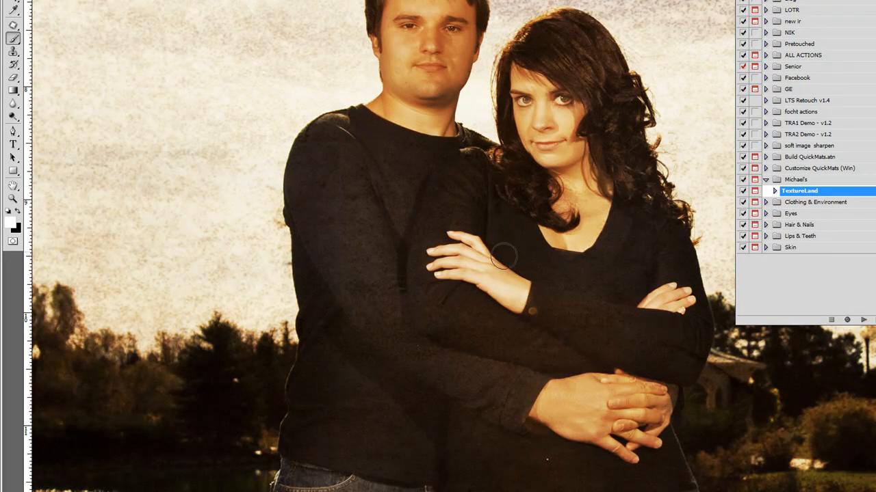
Step: Set the mask brush to size 400 with 30% opacity and return to the view of the whole photo
{"action": "key", "text": "bracketright"}
{"action": "key", "text": "bracketright"}
{"action": "key", "text": "bracketright"}
{"action": "key", "text": "bracketright"}
{"action": "key", "text": "bracketright"}
{"action": "key", "text": "bracketright"}
{"action": "key", "text": "bracketright"}
{"action": "key", "text": "bracketright"}
{"action": "key", "text": "bracketright"}
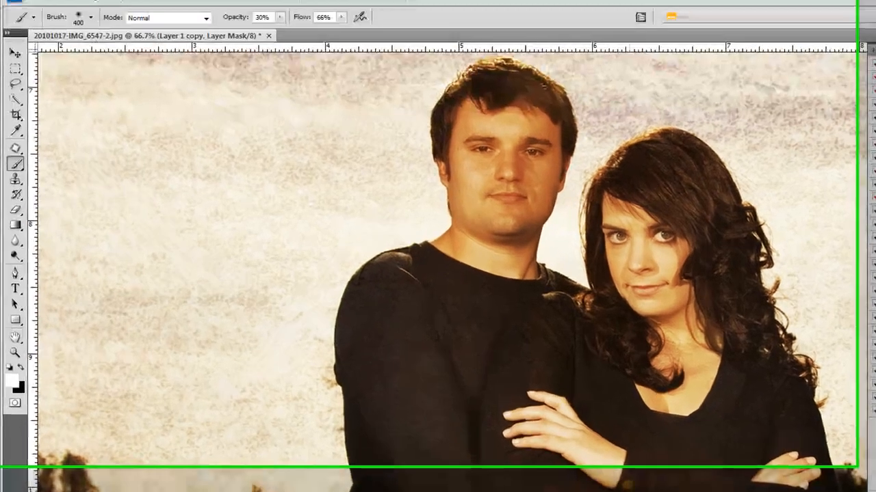
{"action": "key", "text": "ctrl+minus"}
{"action": "key", "text": "ctrl+minus"}
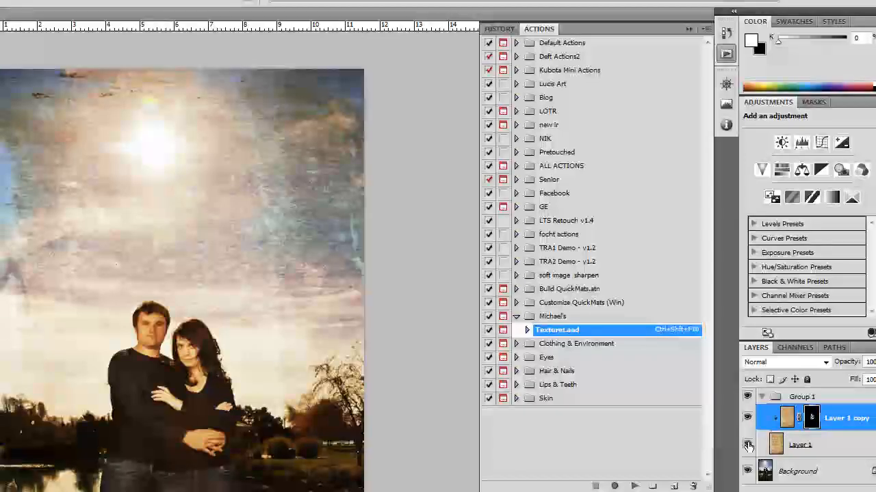
Step: Try other blend modes on Layer 1, going from Normal through Screen and Color Dodge to Soft Light
{"action": "left_click", "coordinate": [747, 445]}
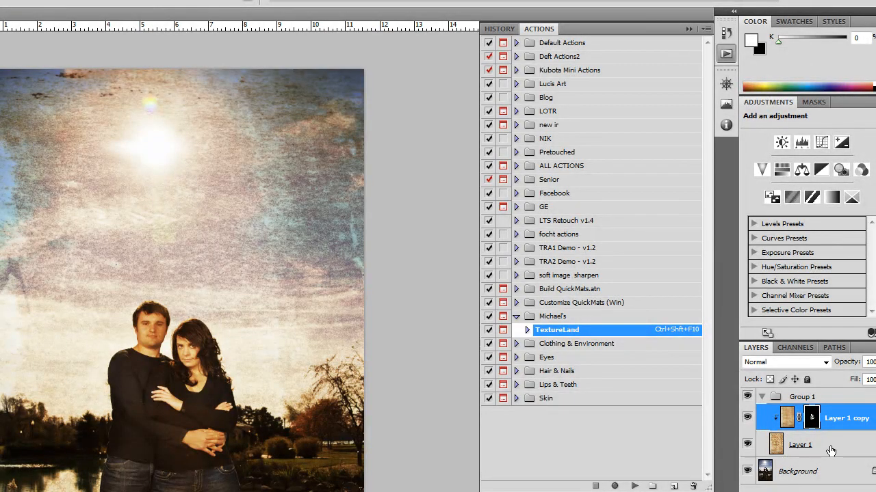
{"action": "left_click", "coordinate": [827, 450]}
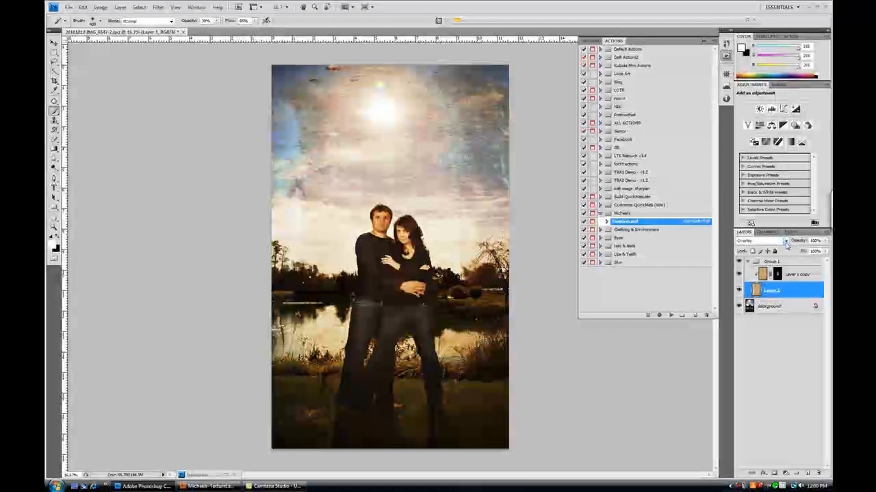
{"action": "left_click", "coordinate": [786, 242]}
{"action": "left_click", "coordinate": [770, 243]}
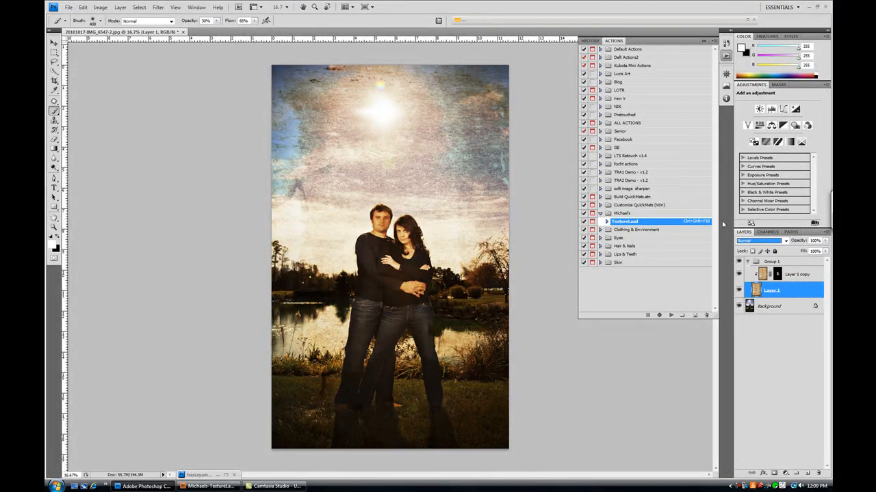
{"action": "key", "text": "Down"}
{"action": "key", "text": "Down"}
{"action": "key", "text": "Down"}
{"action": "key", "text": "Down"}
{"action": "key", "text": "Down"}
{"action": "key", "text": "Down"}
{"action": "key", "text": "Down"}
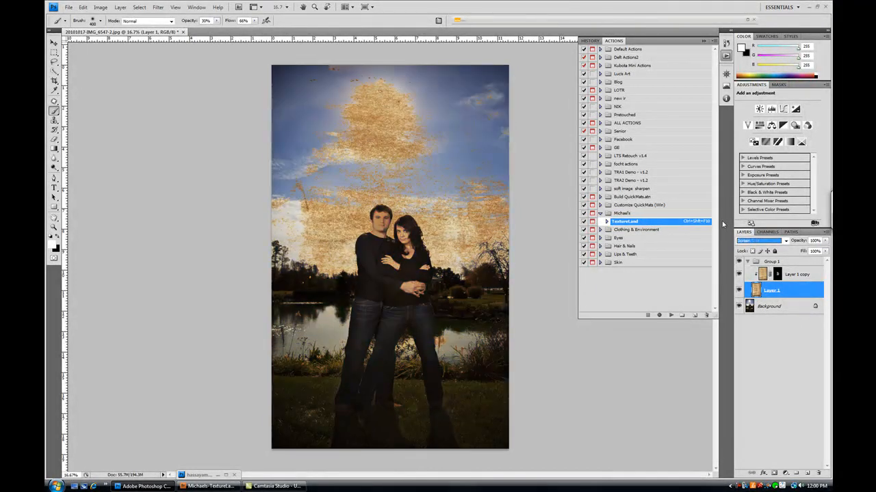
{"action": "key", "text": "Down"}
{"action": "key", "text": "Down"}
{"action": "key", "text": "Down"}
{"action": "key", "text": "Down"}
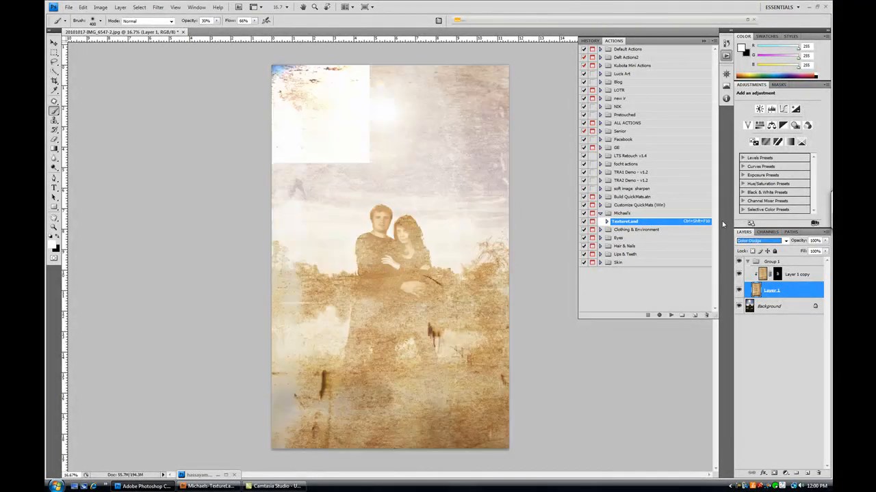
{"action": "key", "text": "Down"}
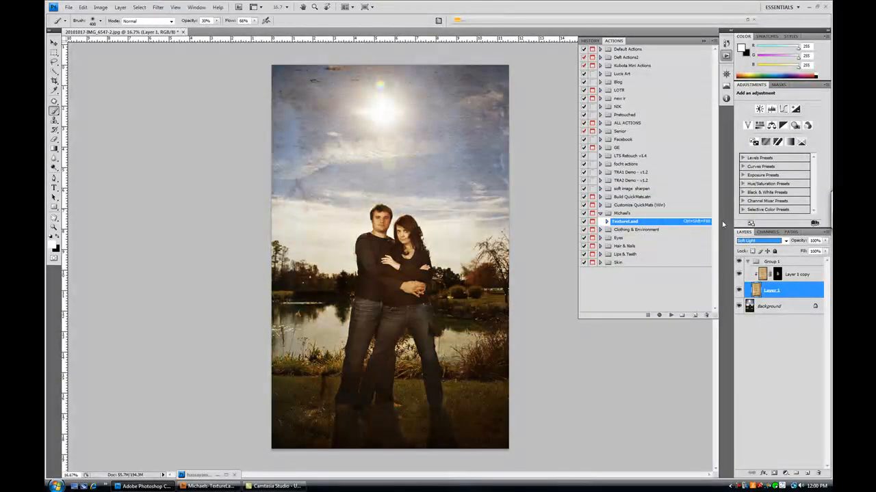
Step: Compare the Lighter Color, Overlay and Soft Light blend modes on Layer 1 and leave it on Overlay
{"action": "key", "text": "Up"}
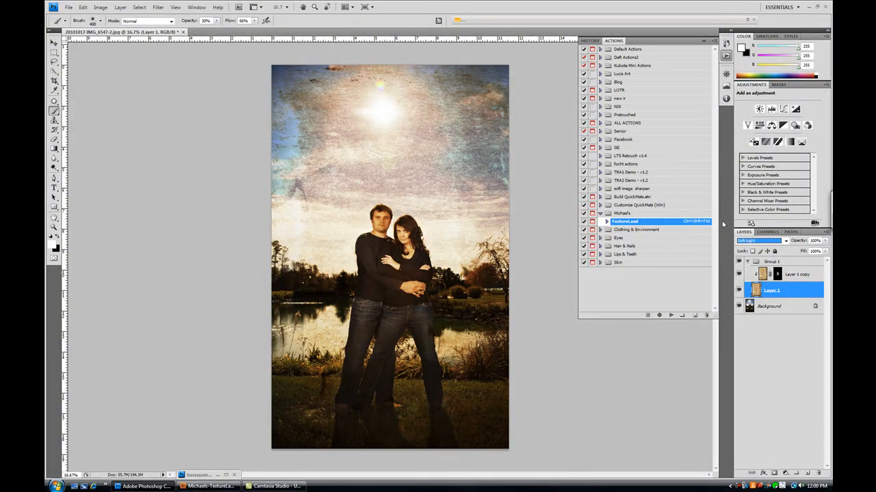
{"action": "key", "text": "Down"}
{"action": "key", "text": "Up"}
{"action": "key", "text": "Up"}
{"action": "key", "text": "Up"}
{"action": "key", "text": "Up"}
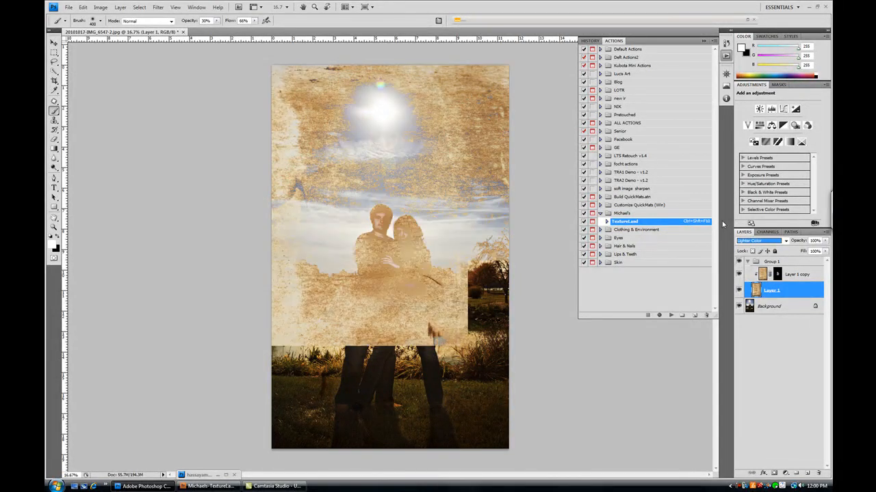
{"action": "key", "text": "Down"}
{"action": "key", "text": "Down"}
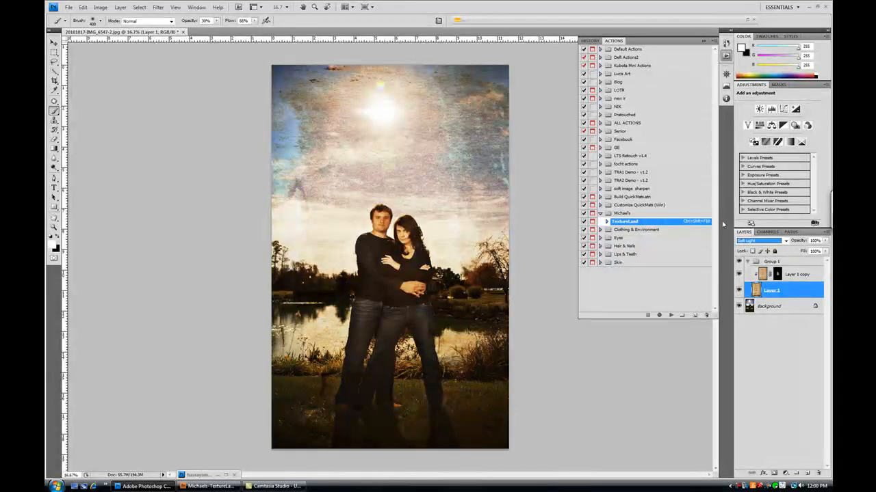
{"action": "key", "text": "Down"}
{"action": "key", "text": "Up"}
Step: Delete Group 1 together with its contents from the portrait
{"action": "left_click", "coordinate": [747, 263]}
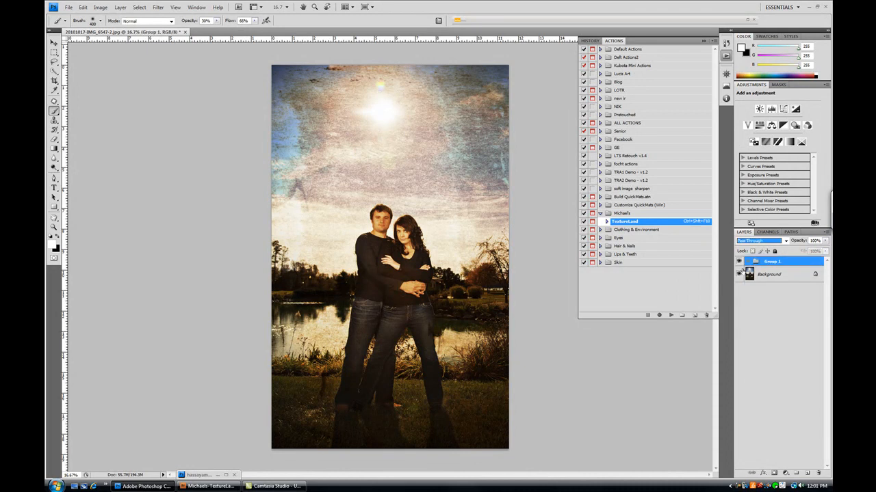
{"action": "left_click", "coordinate": [819, 473]}
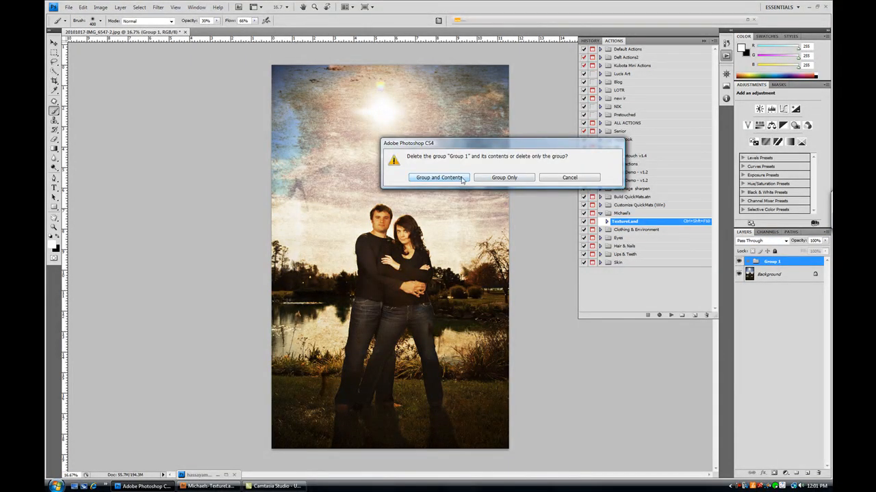
{"action": "left_click", "coordinate": [455, 180]}
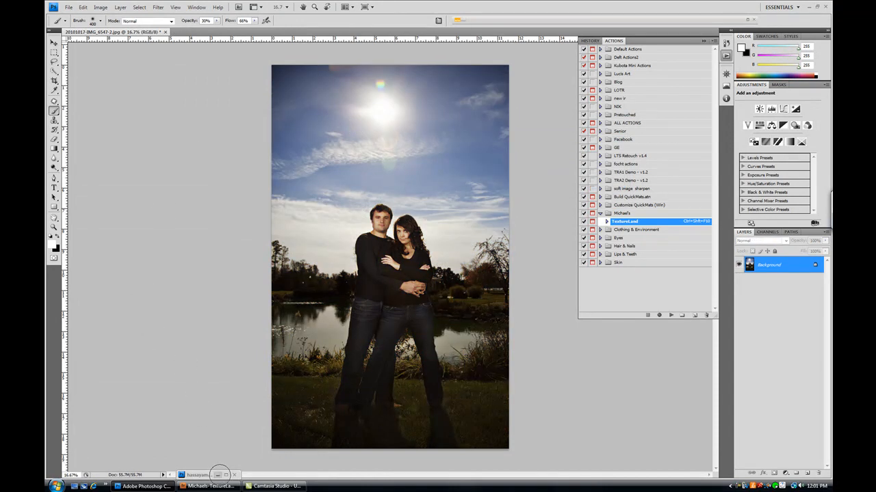
Step: Copy the hassayampa.jpg texture onto the portrait as a new layer and close the texture file
{"action": "double_click", "coordinate": [205, 474]}
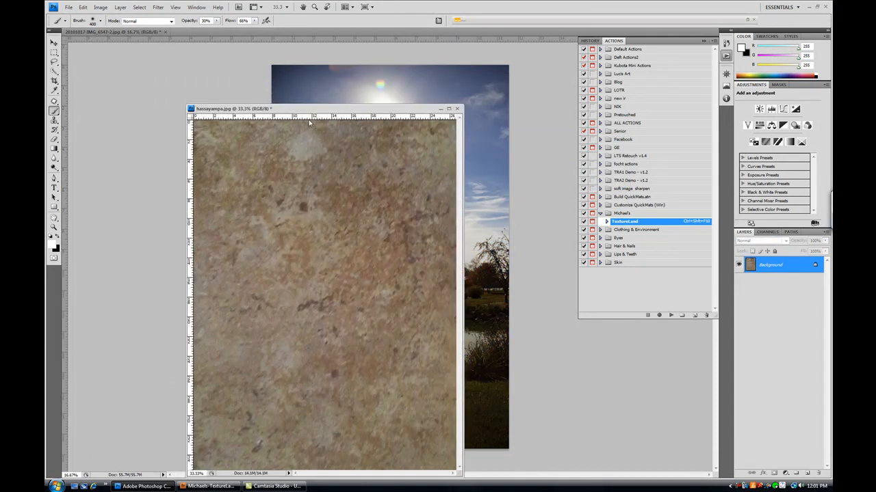
{"action": "left_click_drag", "start_coordinate": [316, 110], "coordinate": [188, 79]}
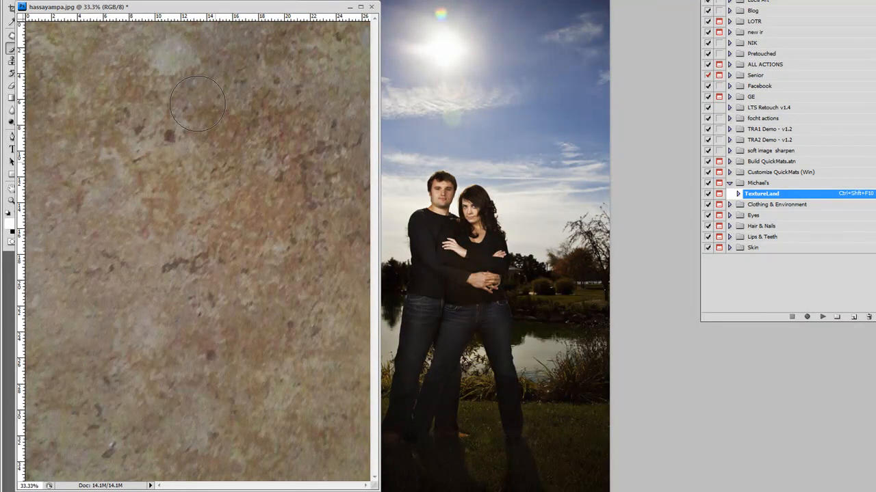
{"action": "key", "text": "v"}
{"action": "left_click_drag", "start_coordinate": [451, 168], "coordinate": [452, 168]}
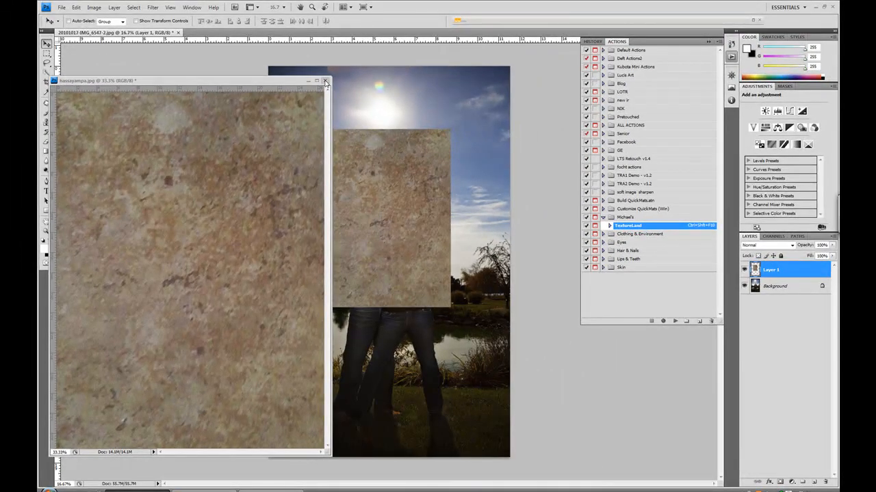
{"action": "left_click", "coordinate": [325, 82]}
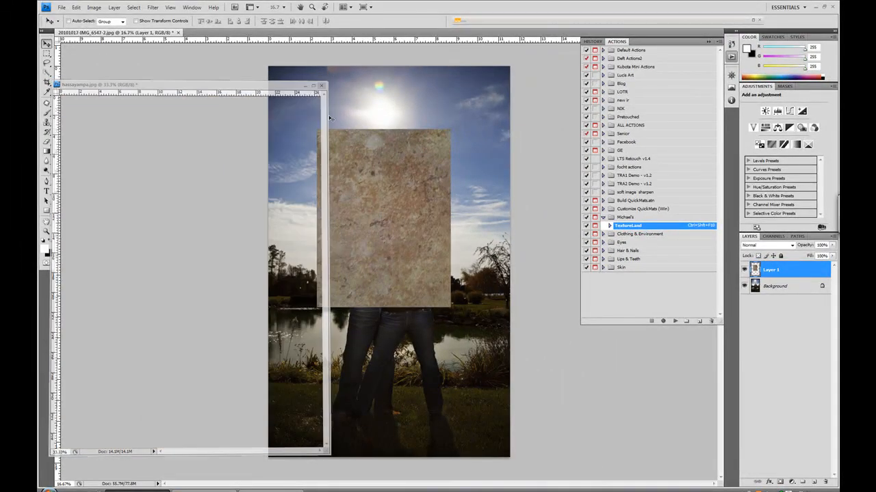
Step: Run the TextureLand action and stretch the texture to about 196.5% width and 224.4% height so it covers the whole portrait
{"action": "left_click", "coordinate": [674, 321]}
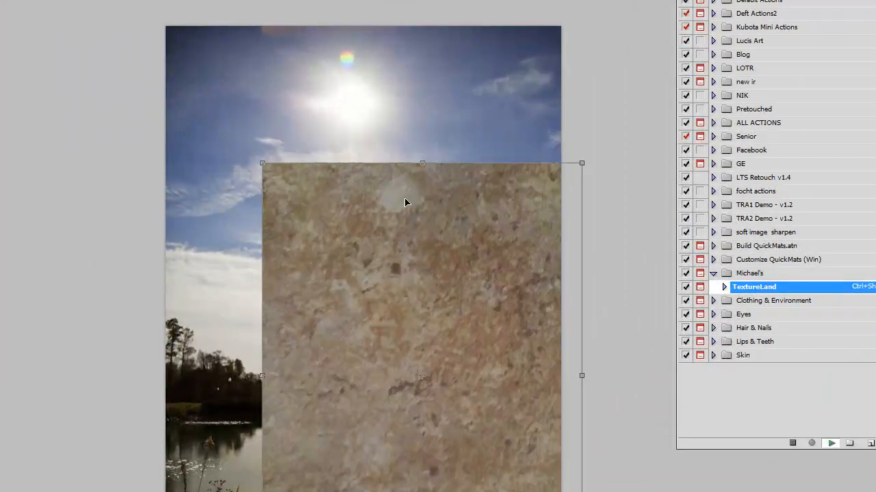
{"action": "left_click_drag", "start_coordinate": [383, 269], "coordinate": [305, 105]}
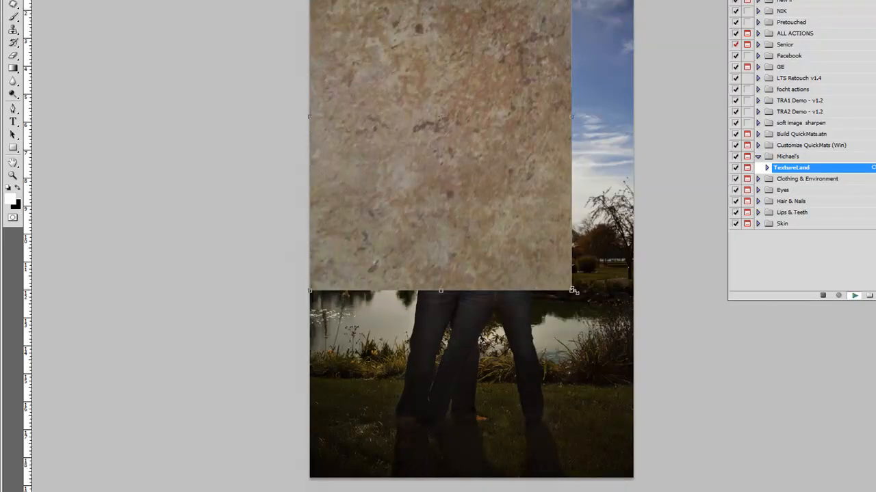
{"action": "left_click_drag", "start_coordinate": [447, 434], "coordinate": [448, 474]}
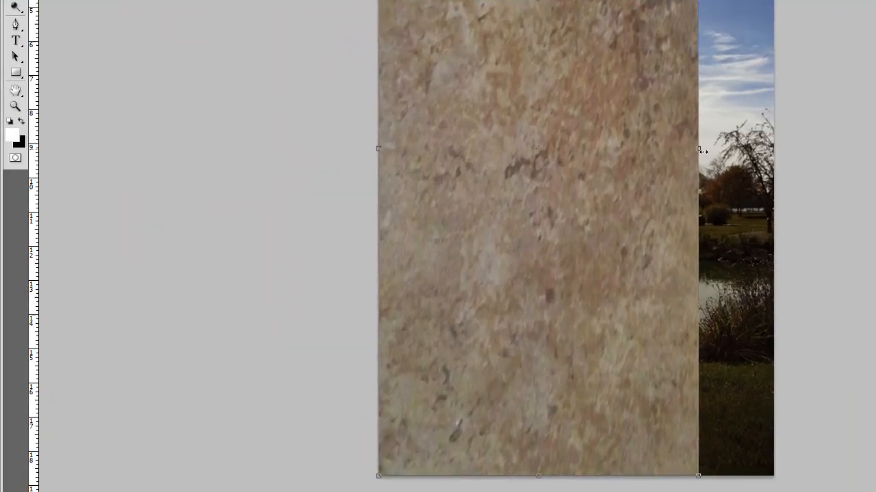
{"action": "left_click_drag", "start_coordinate": [740, 151], "coordinate": [804, 147]}
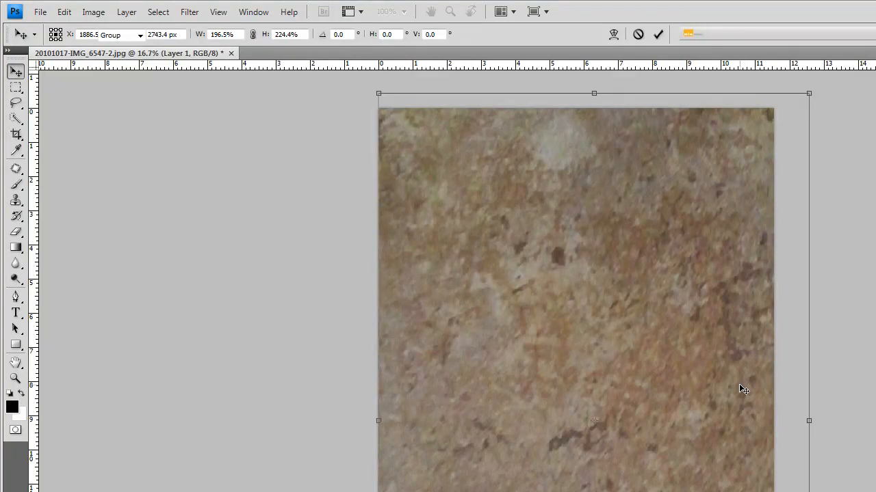
Step: With the Brush tool active, expand Group 1 and select the mask of Layer 1 copy for close-up work on the couple
{"action": "key", "text": "b"}
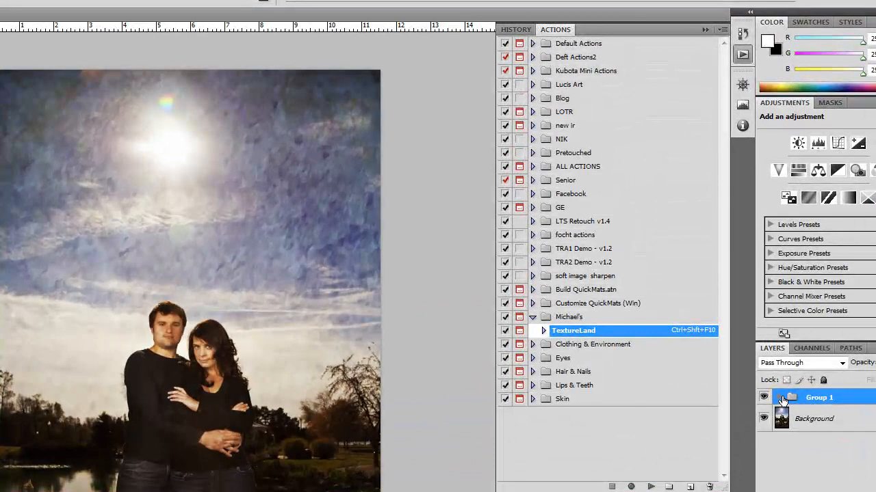
{"action": "left_click", "coordinate": [780, 398]}
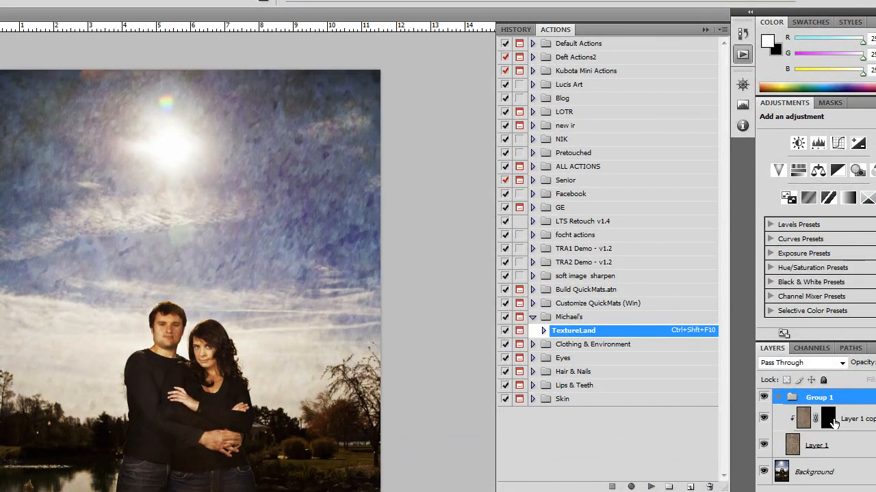
{"action": "left_click", "coordinate": [830, 418]}
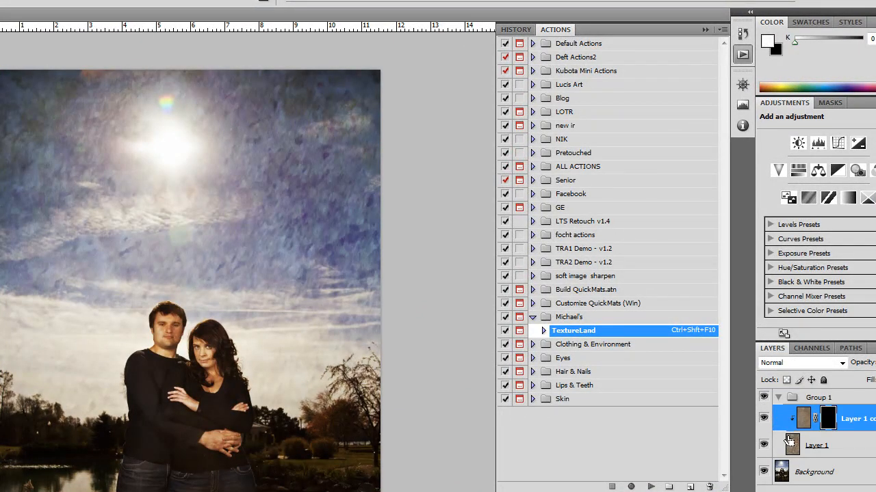
{"action": "key", "text": "ctrl+plus"}
{"action": "key", "text": "ctrl+plus"}
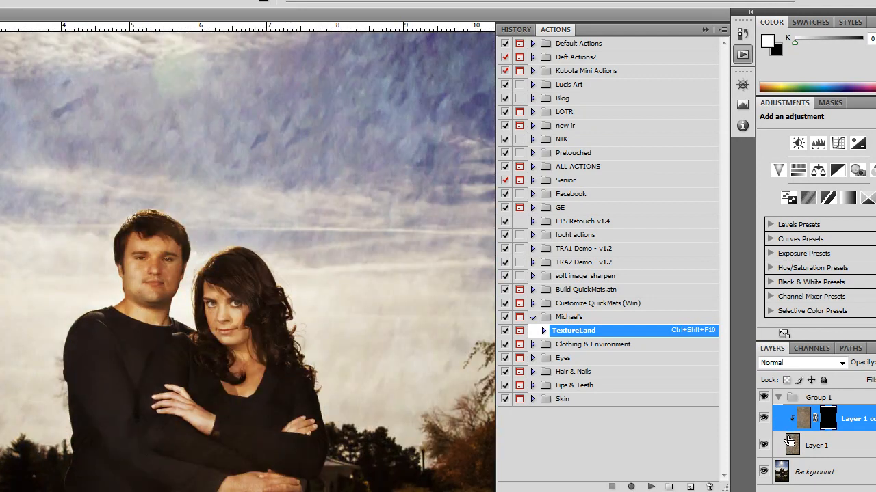
{"action": "key", "text": "ctrl+plus"}
{"action": "key", "text": "ctrl+plus"}
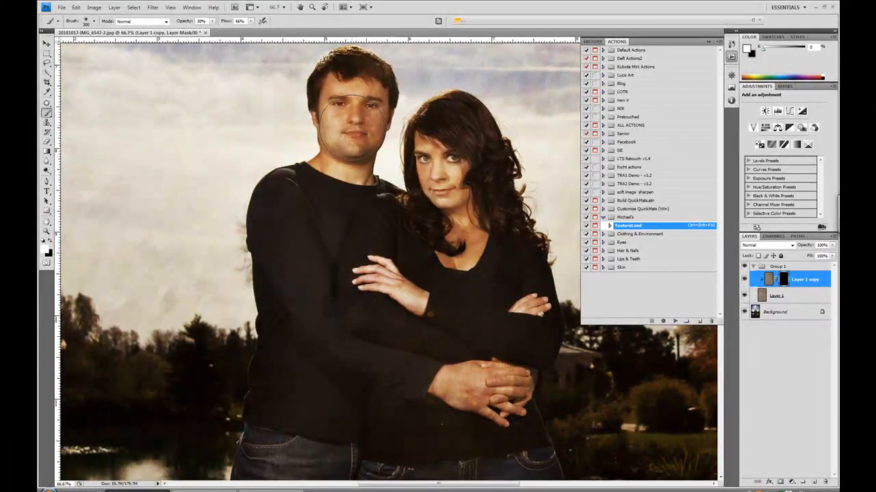
Step: Paint white on the Layer 1 copy mask over both people's skin with a size 90 brush at 100% opacity
{"action": "key", "text": "bracketleft"}
{"action": "key", "text": "bracketleft"}
{"action": "key", "text": "bracketleft"}
{"action": "key", "text": "bracketleft"}
{"action": "key", "text": "bracketleft"}
{"action": "key", "text": "bracketleft"}
{"action": "key", "text": "bracketleft"}
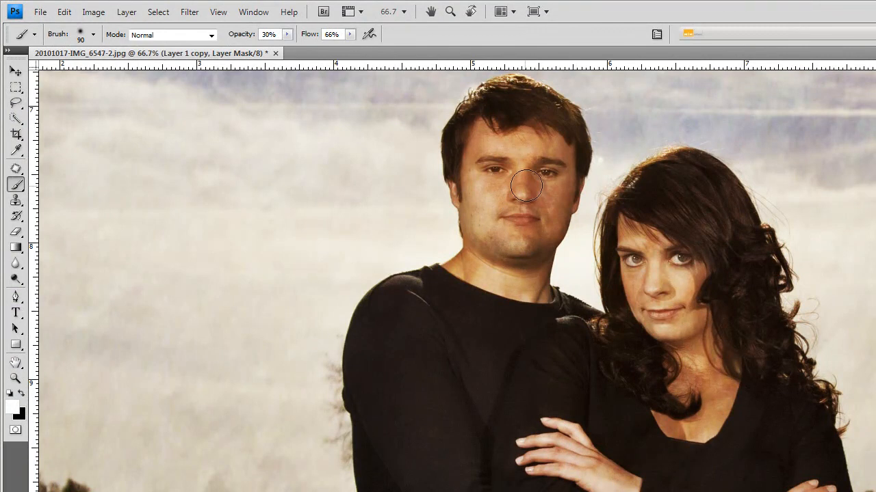
{"action": "key", "text": "0"}
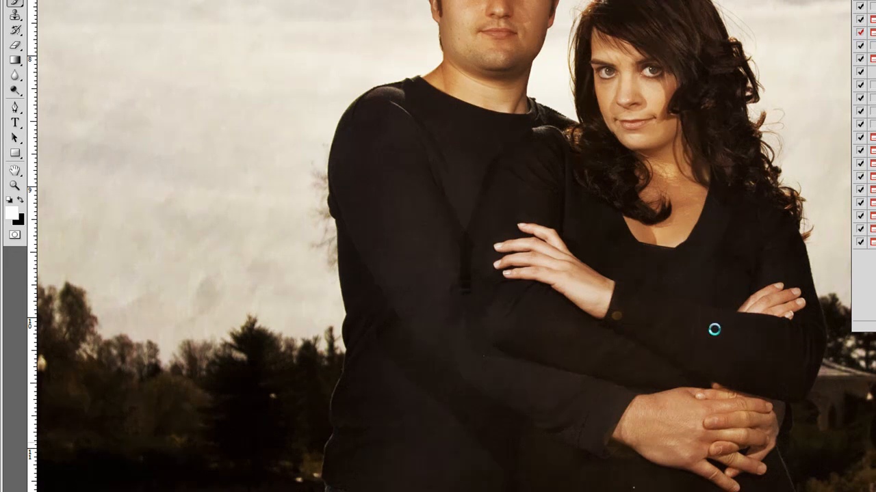
{"action": "key", "text": "ctrl+minus"}
{"action": "key", "text": "ctrl+minus"}
{"action": "key", "text": "ctrl+minus"}
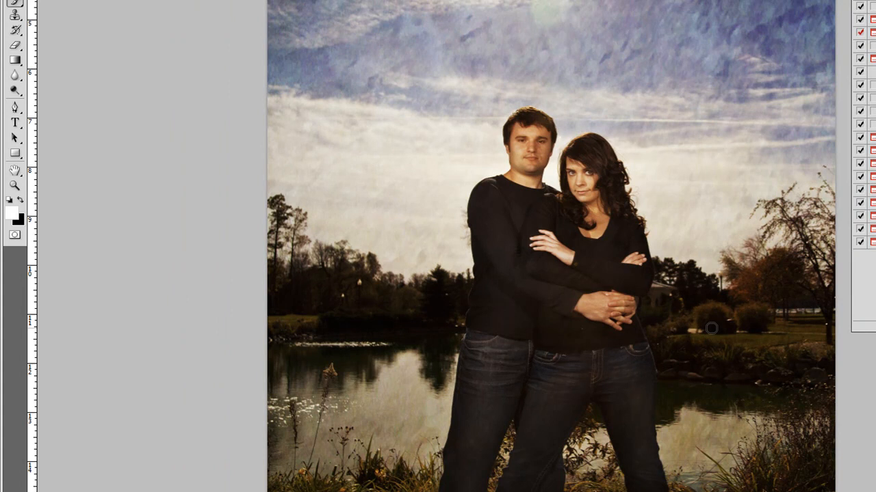
{"action": "key", "text": "ctrl+minus"}
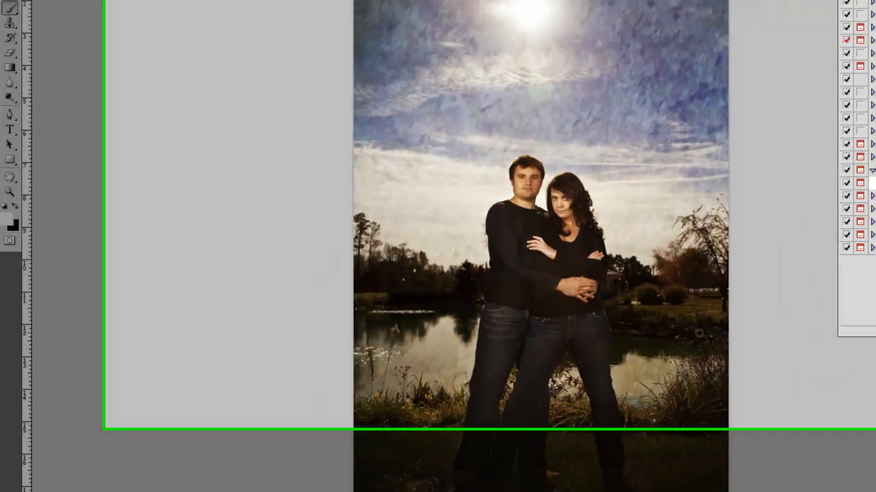